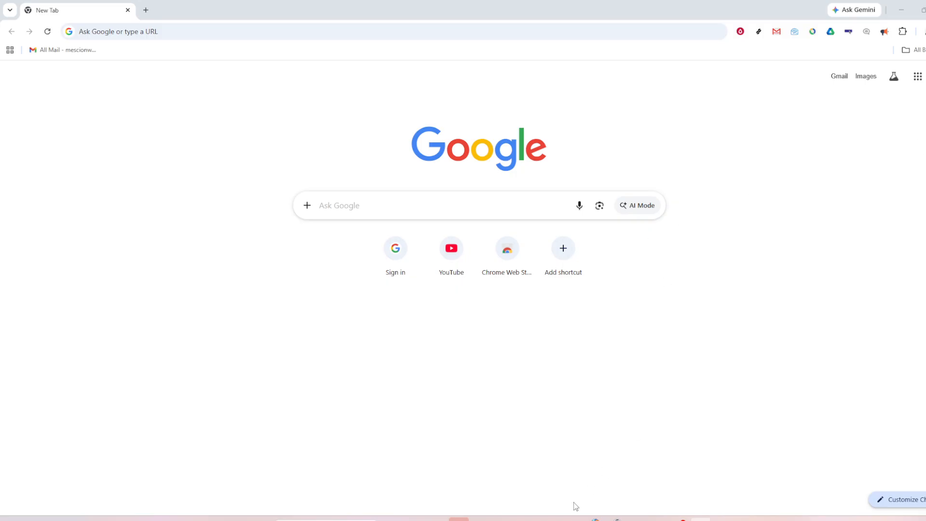
Switch to the Excel workbook and examine the original times and rounded results in columns A and B.
click(547, 519)
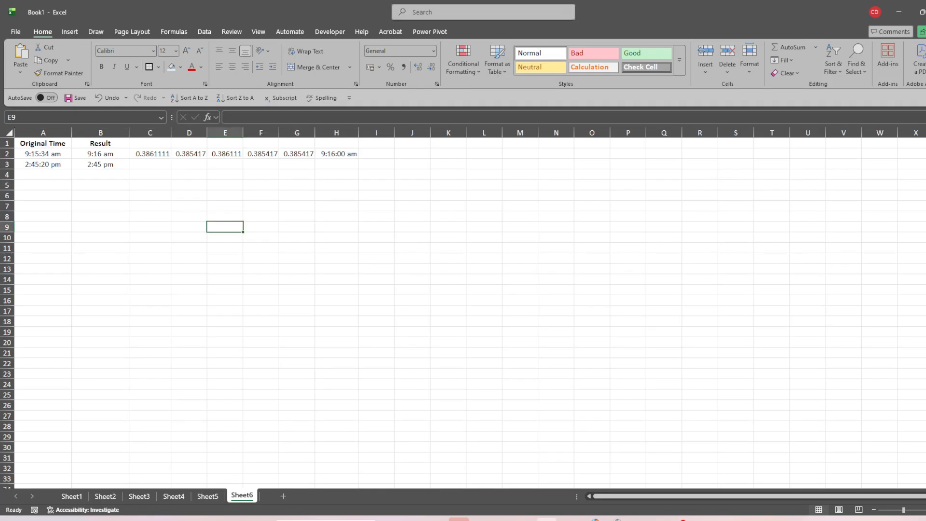
click(99, 227)
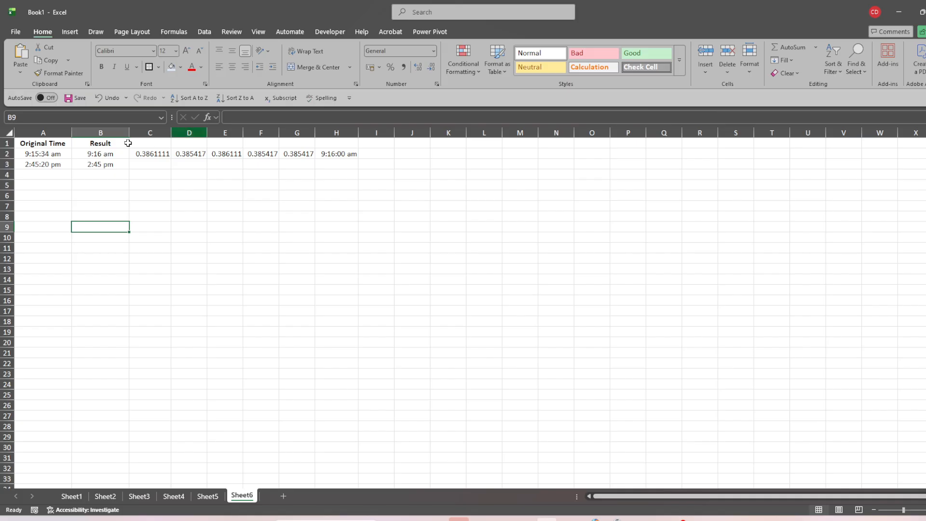
click(27, 143)
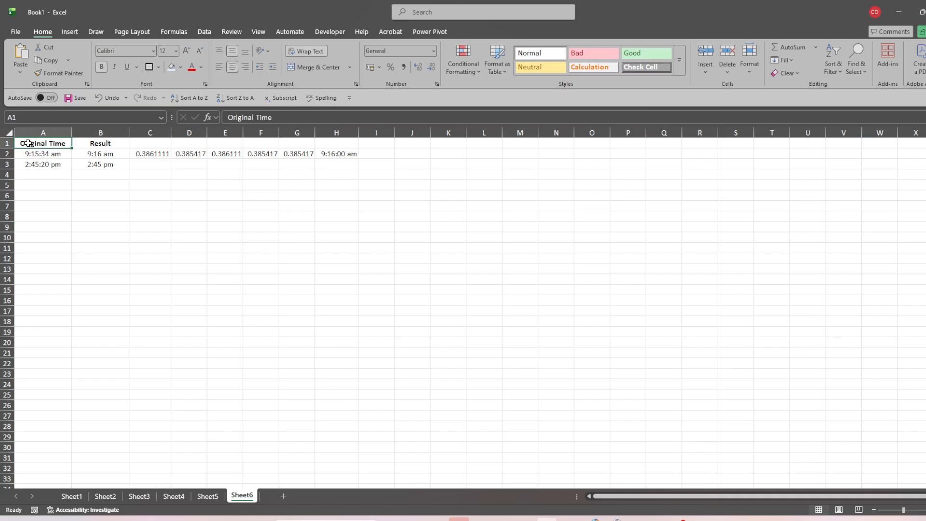
click(111, 142)
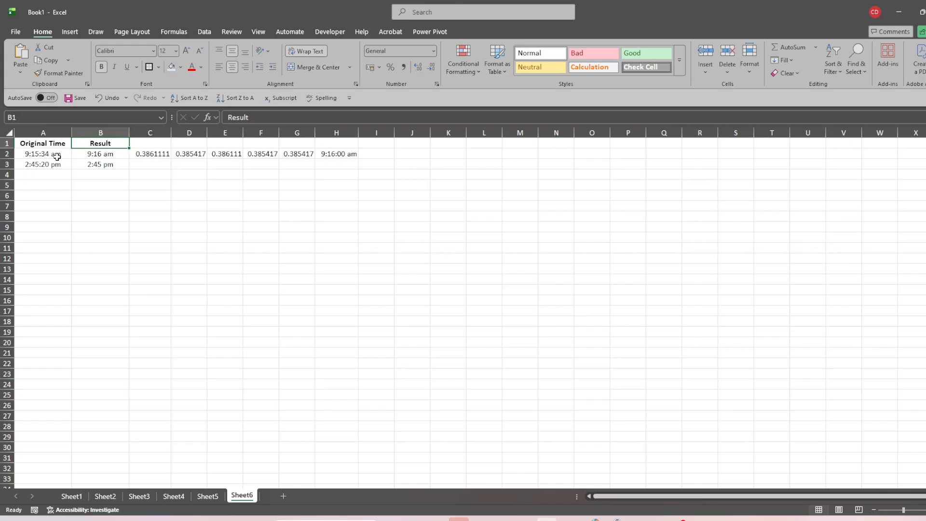
click(43, 161)
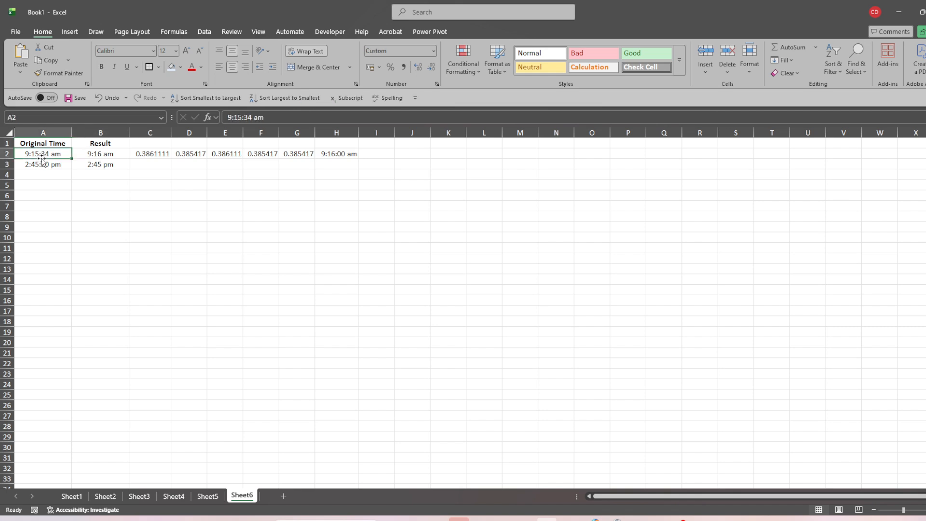
Format the MROUND result in C2 as Time.
click(140, 153)
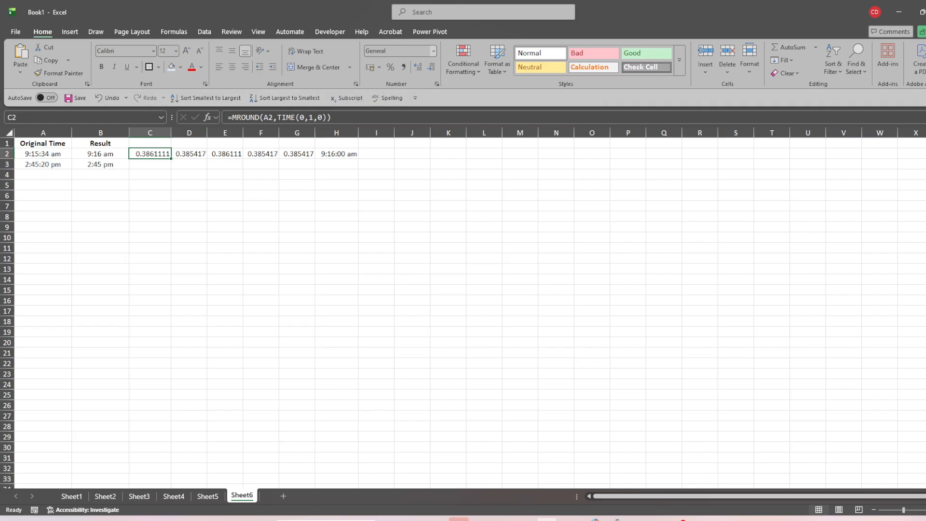
click(433, 52)
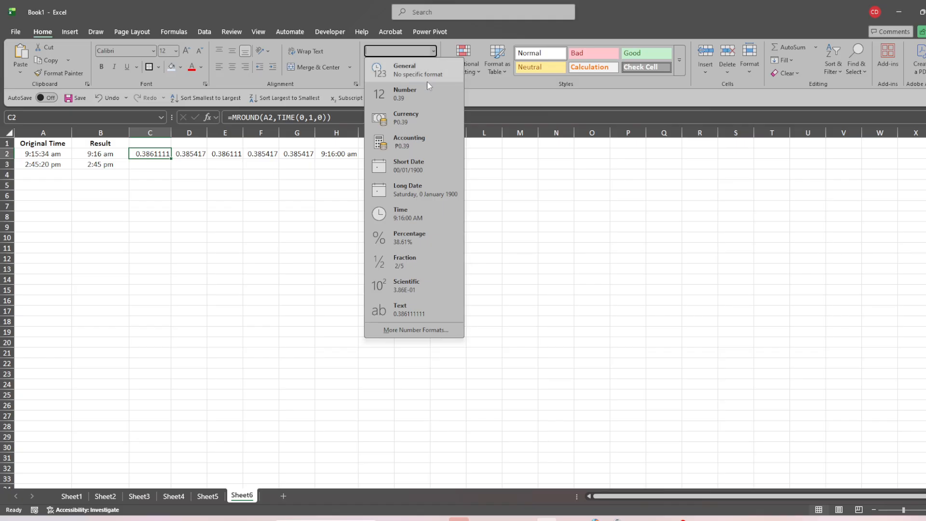
click(429, 220)
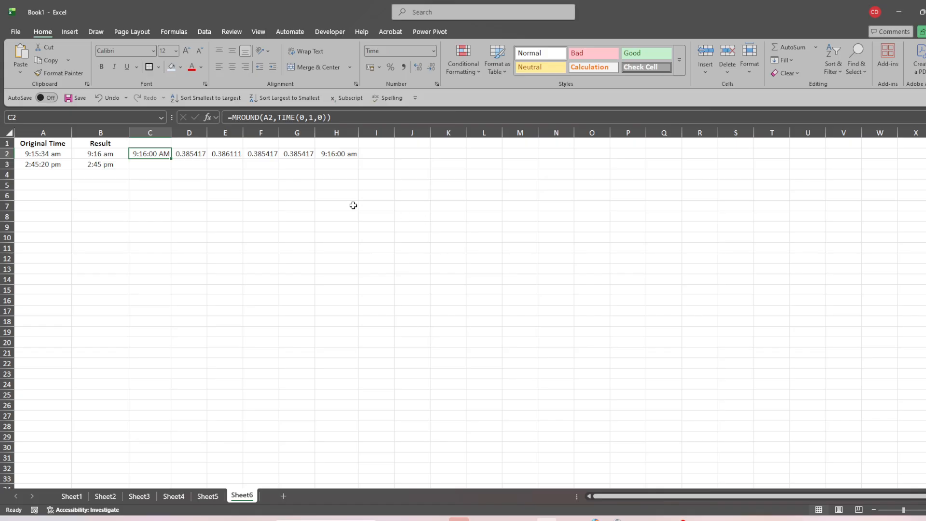
Copy the MROUND formula from C2 down to C3.
click(53, 153)
click(131, 154)
click(356, 117)
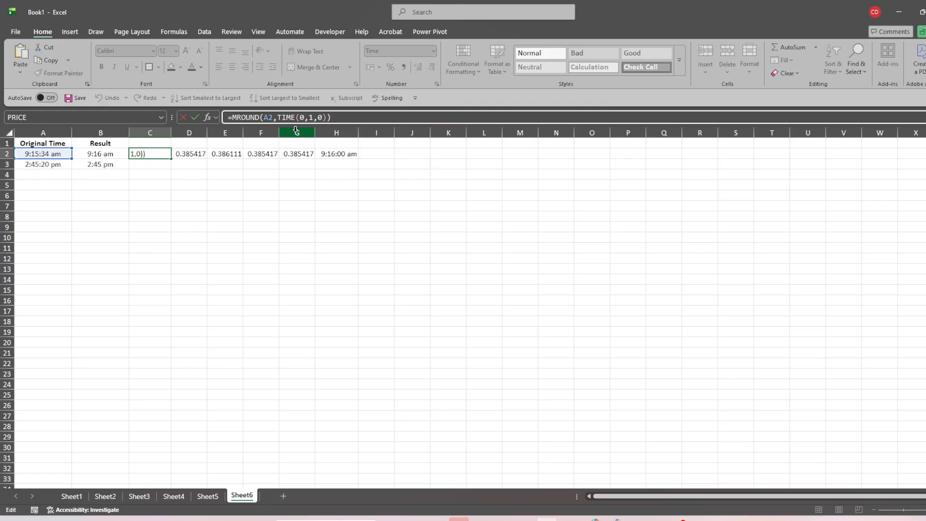
key(Return)
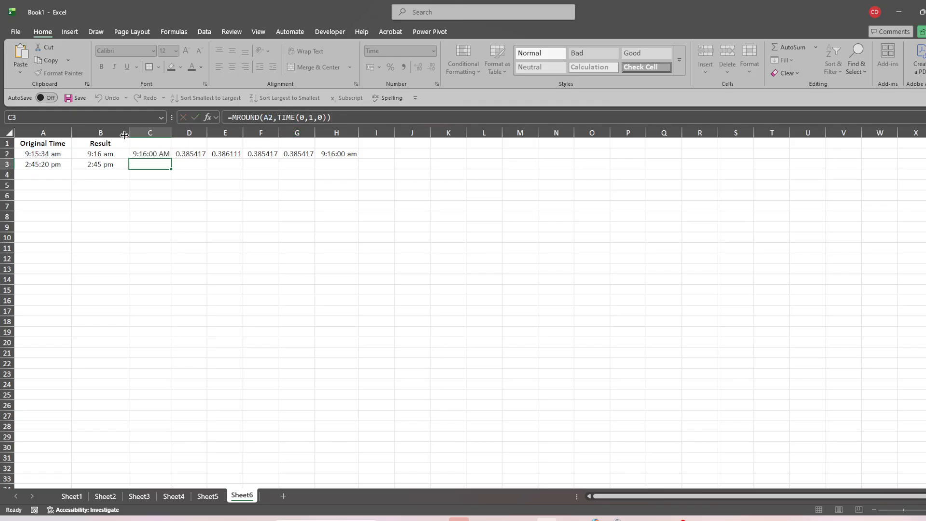
click(141, 152)
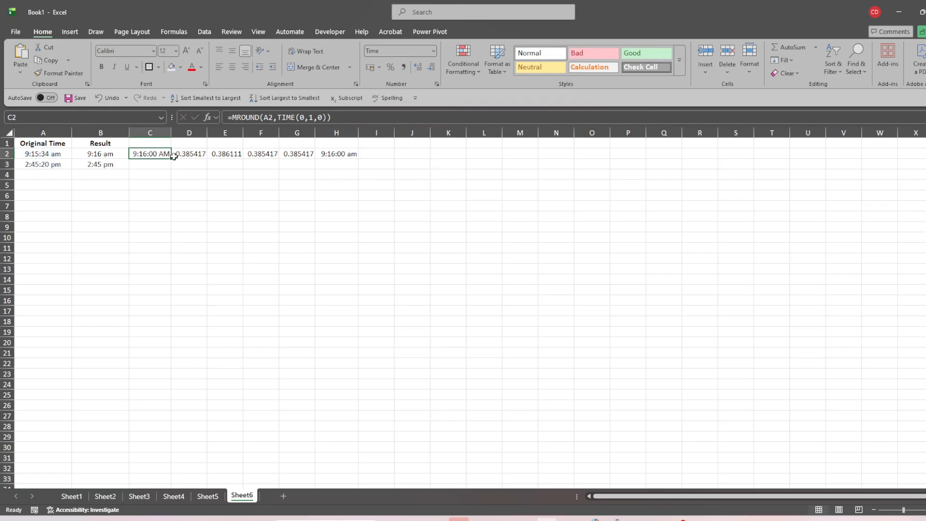
drag(173, 158, 171, 166)
click(149, 182)
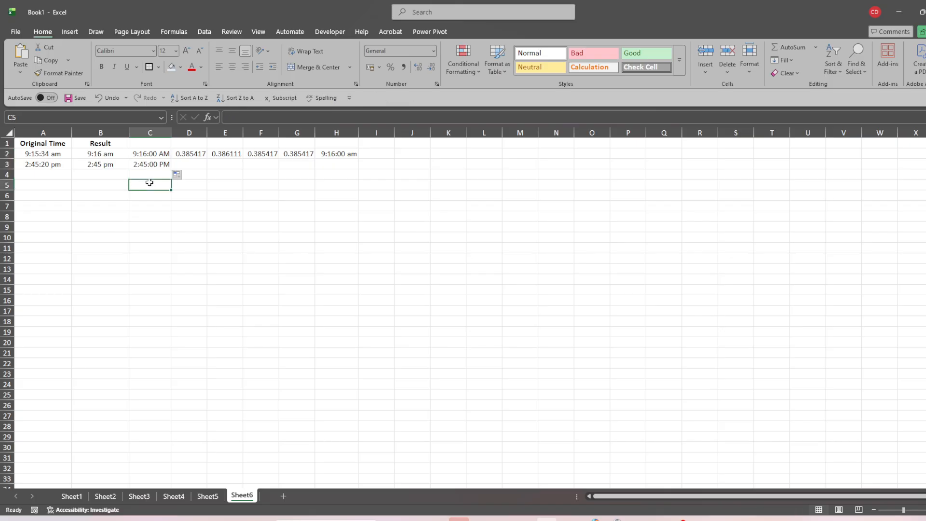
Format the FLOOR result in D2 as Time.
click(198, 152)
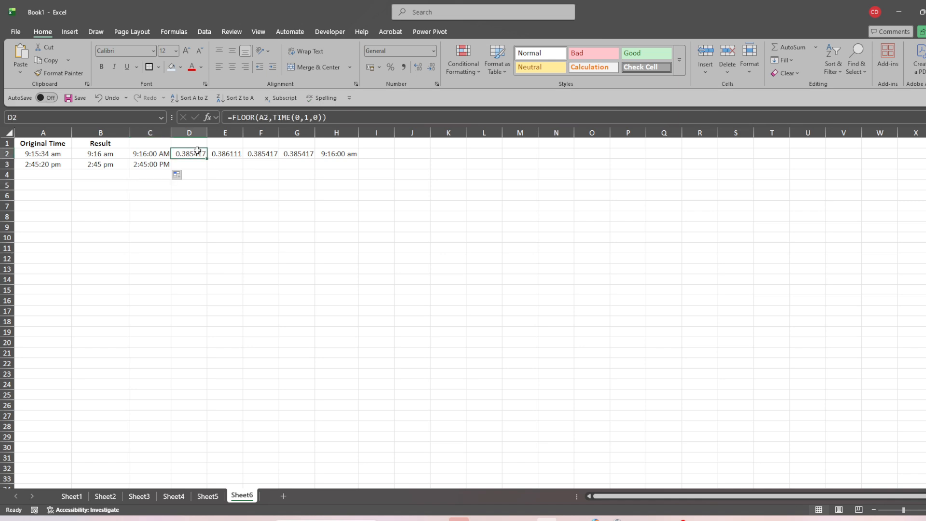
click(348, 116)
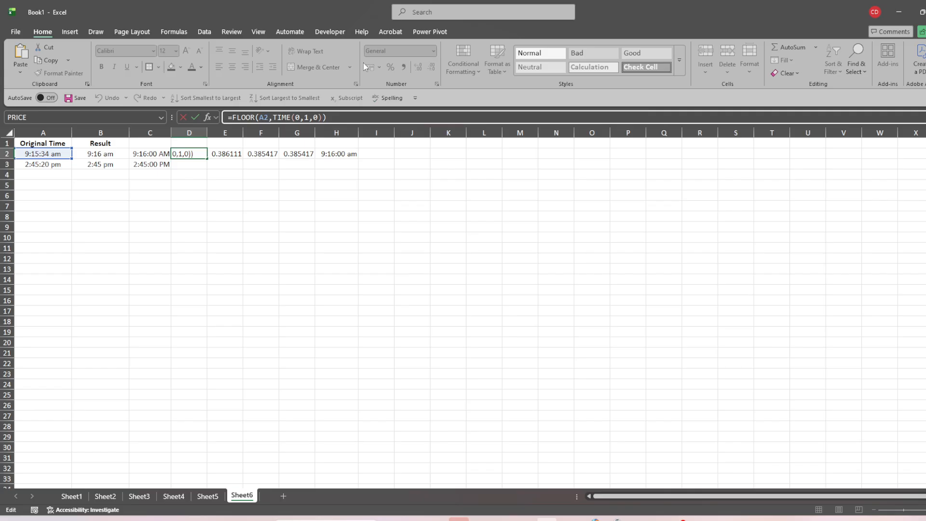
click(215, 174)
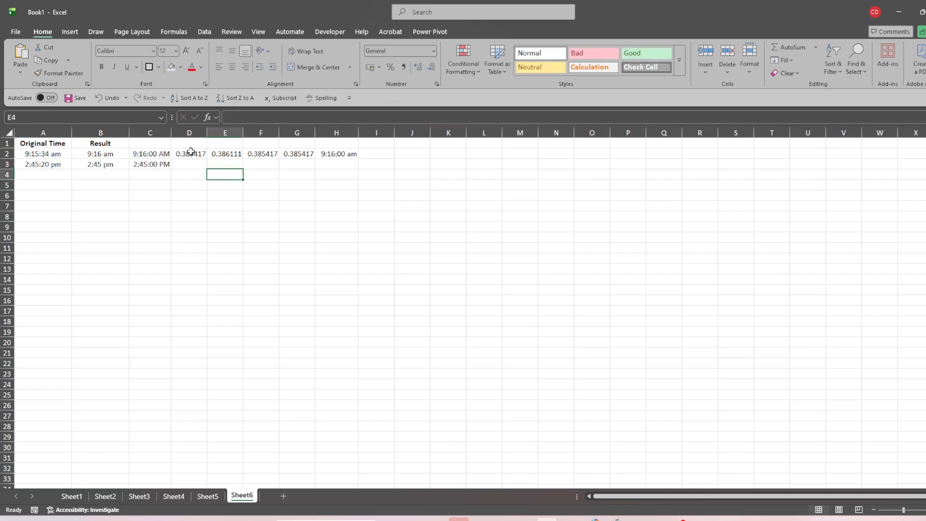
click(191, 152)
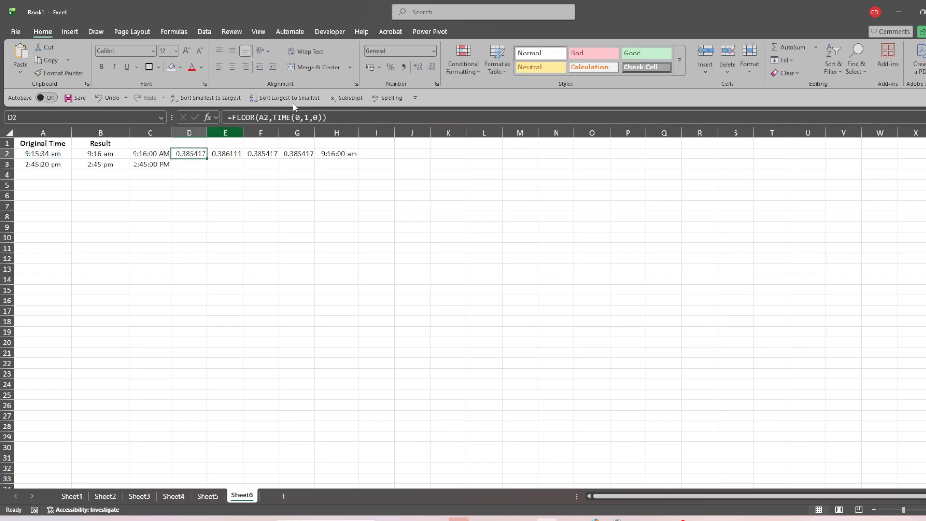
click(433, 52)
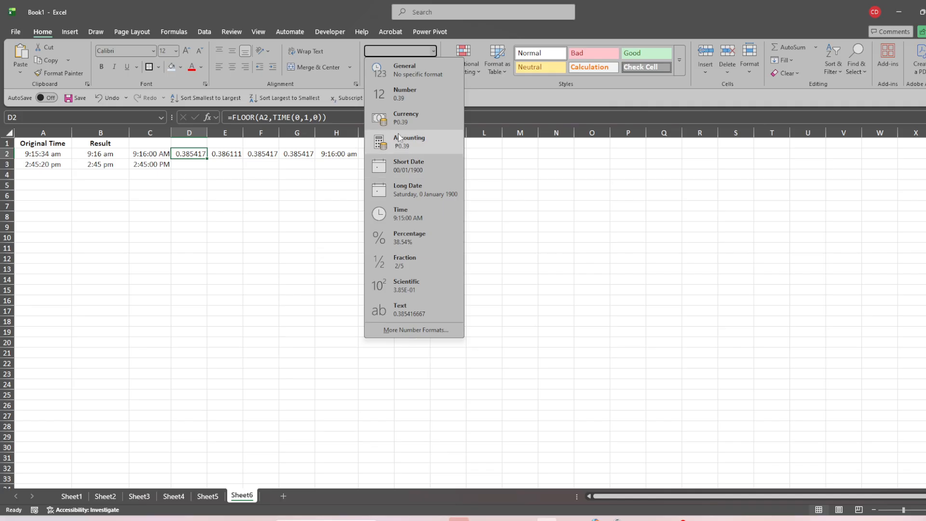
click(410, 213)
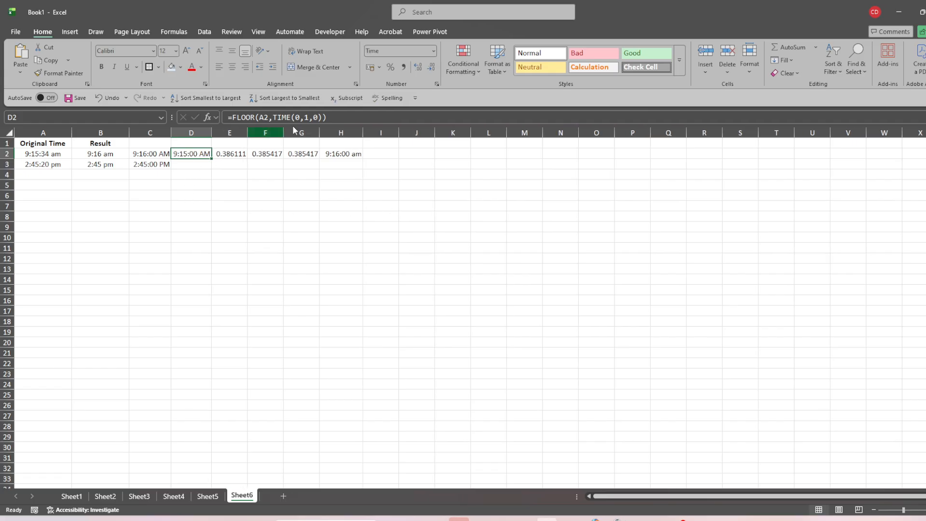
click(334, 120)
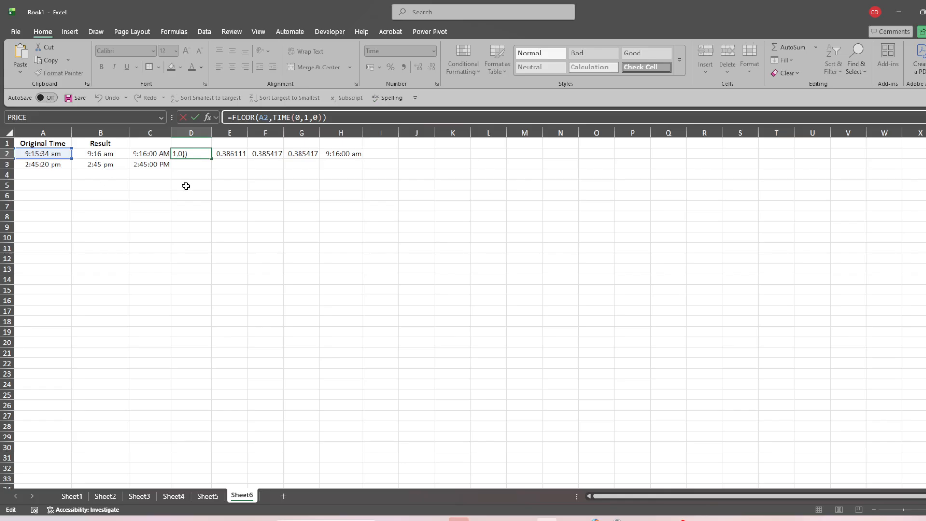
click(284, 227)
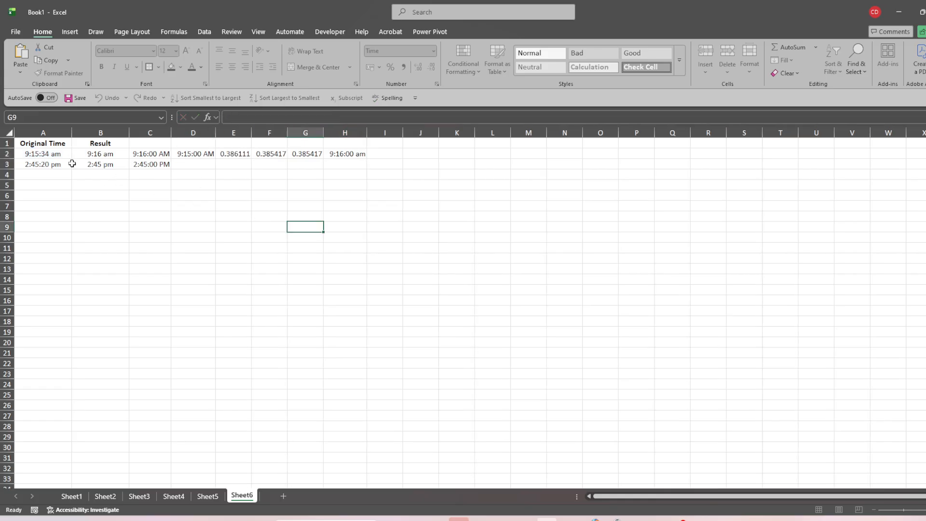
Change the original time in A2 to 10:05:34 am.
click(40, 155)
double_click(40, 154)
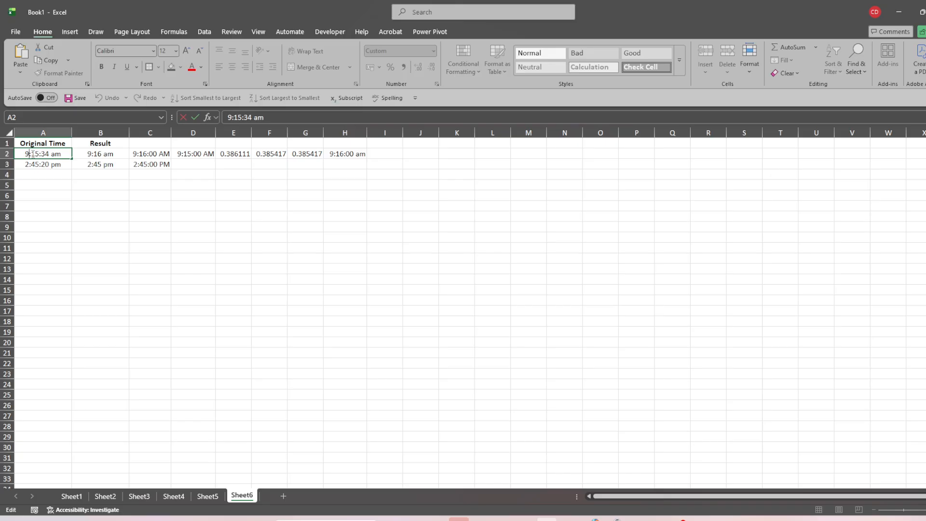
key(BackSpace)
text(10)
key(BackSpace)
text(0)
click(204, 234)
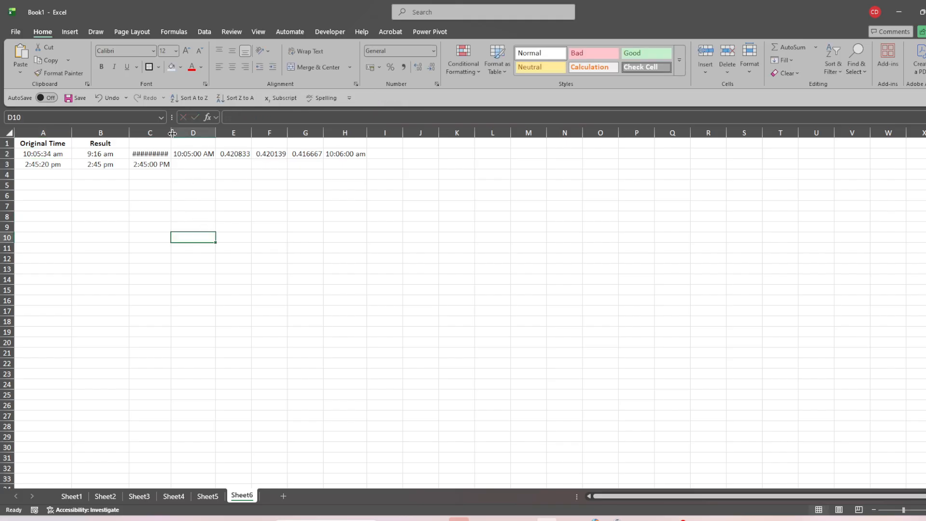
Widen column C and format the CEILING result in E2 as Time.
drag(171, 135, 186, 136)
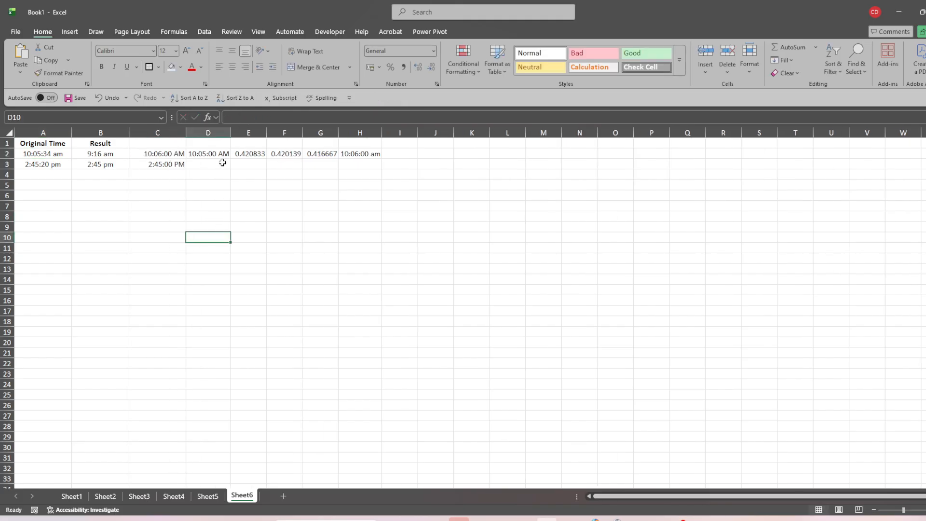
click(223, 153)
click(248, 153)
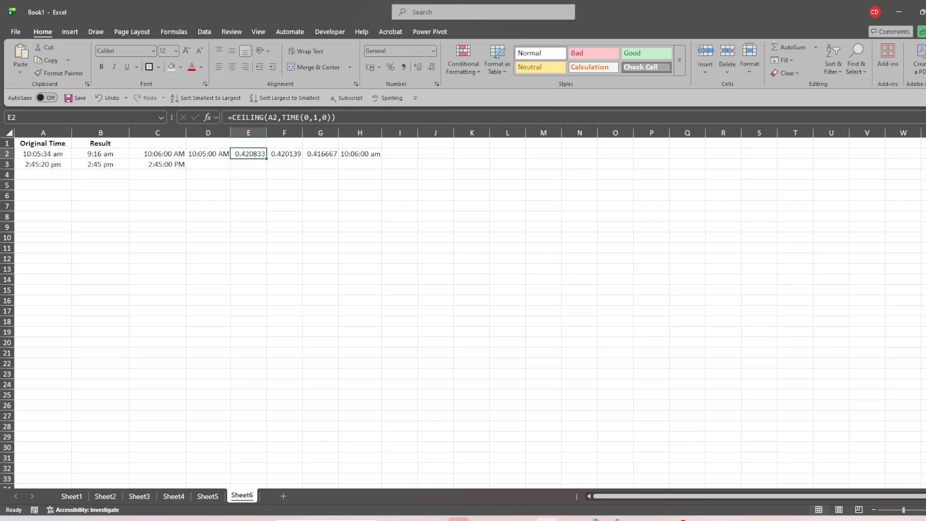
click(434, 51)
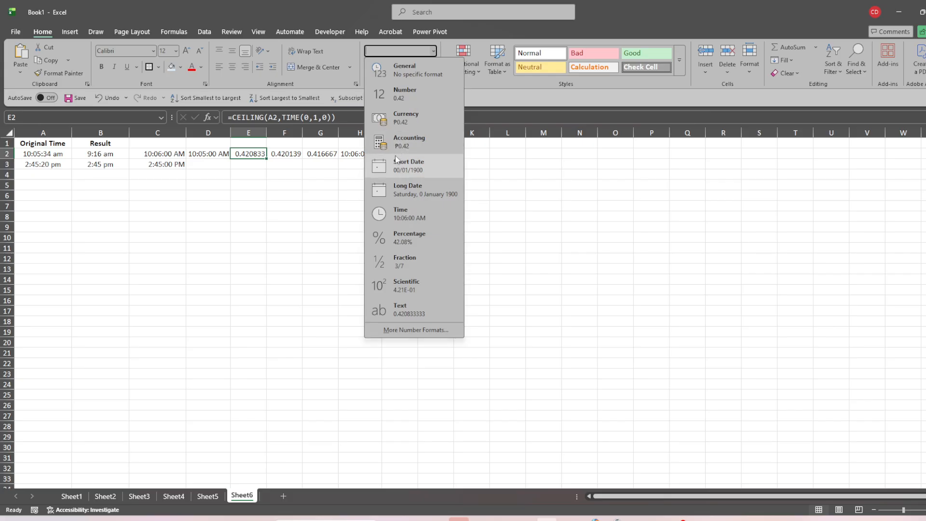
click(392, 213)
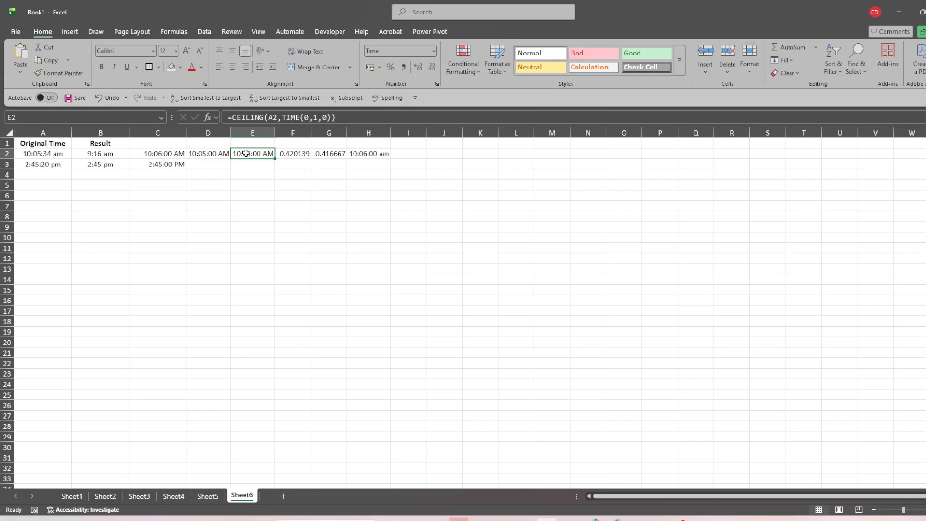
Format the 5-minute MROUND result in F2 as Time.
click(44, 154)
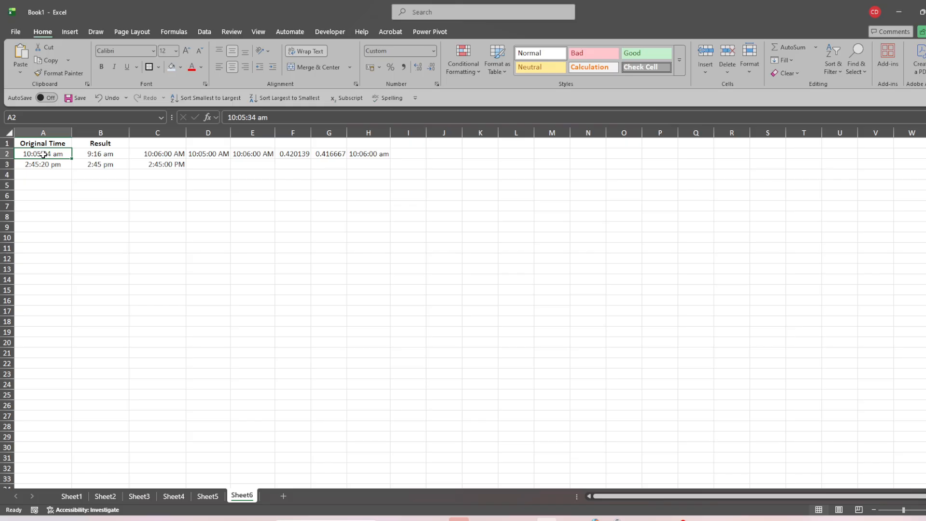
click(255, 153)
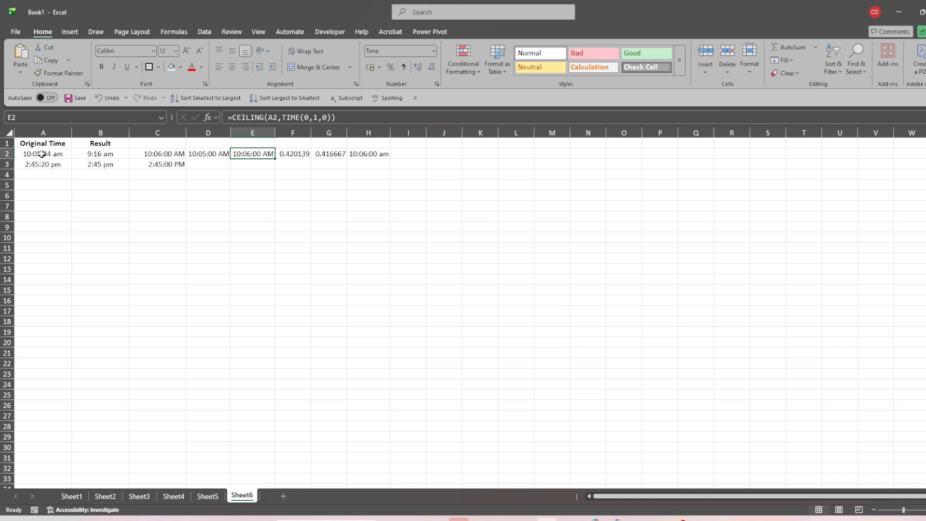
click(293, 155)
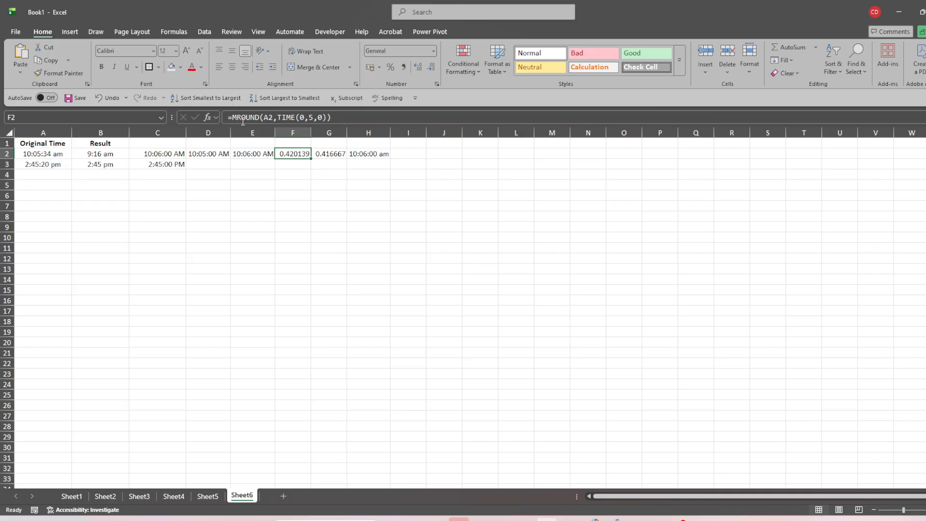
click(434, 51)
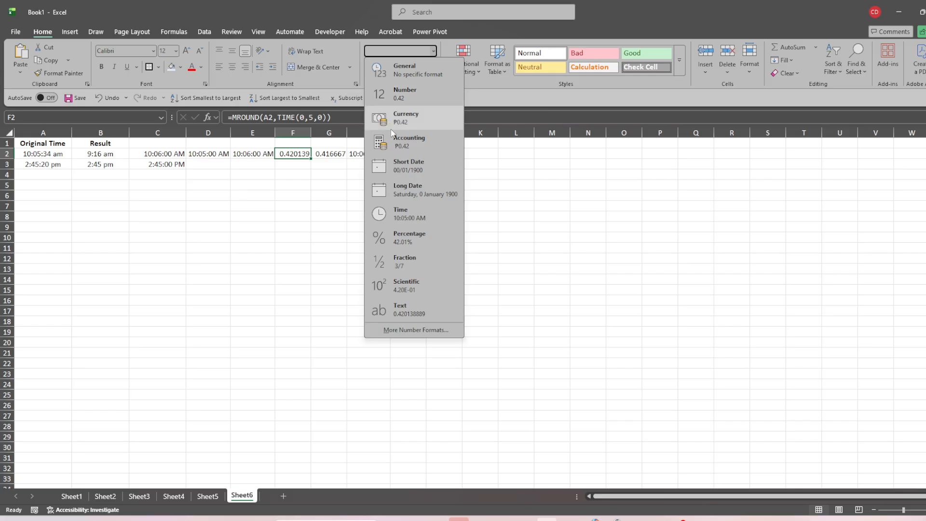
click(397, 215)
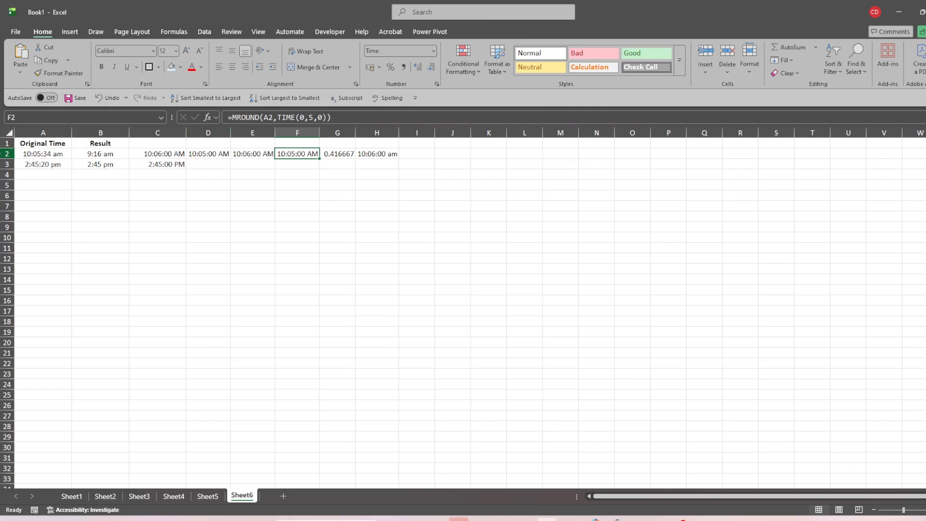
Change the original time in A2 to 9:13:34 am.
click(47, 153)
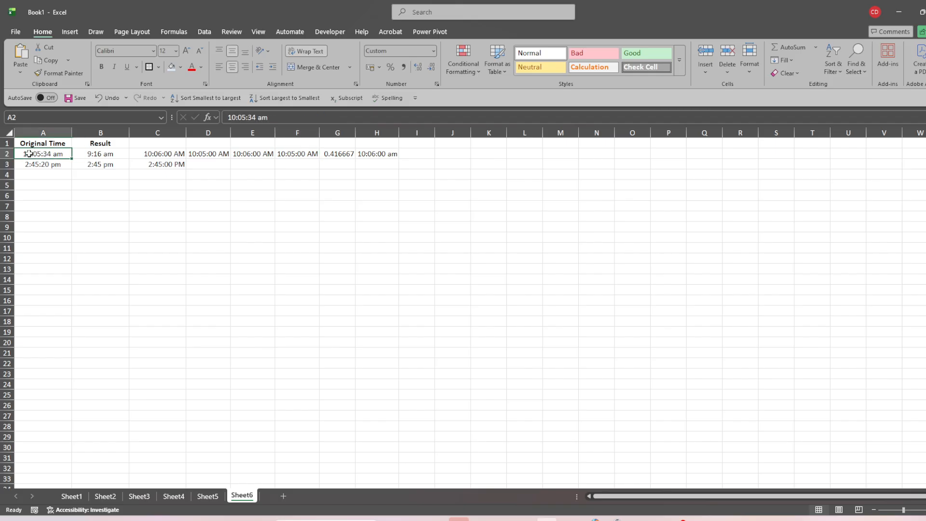
double_click(29, 153)
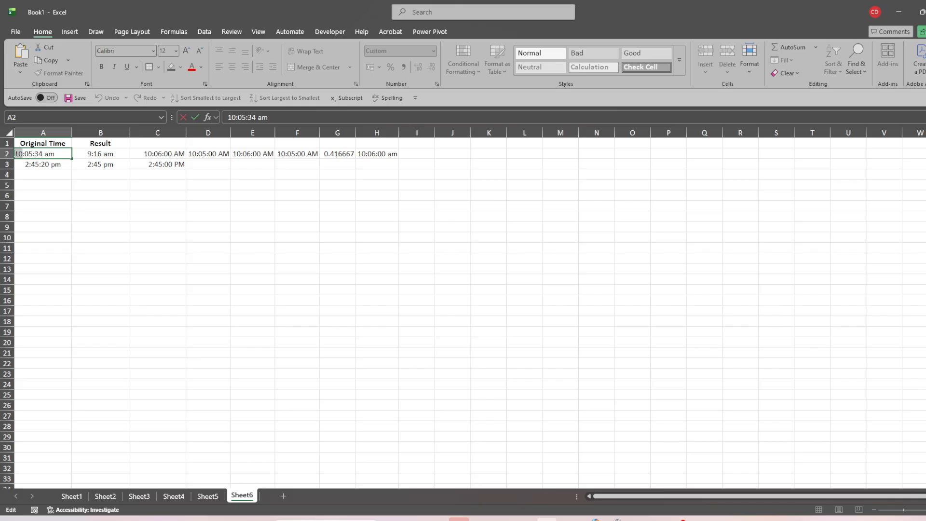
text(9)
key(BackSpace)
key(BackSpace)
text(13)
click(70, 193)
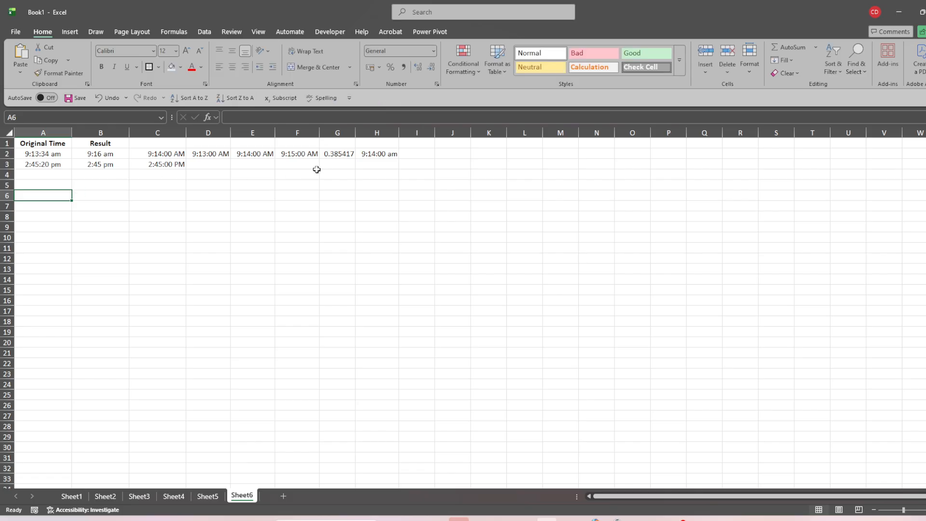
Format the 15-minute MROUND result in G2 as Time and open the ROUND formula in H2 for editing.
click(341, 154)
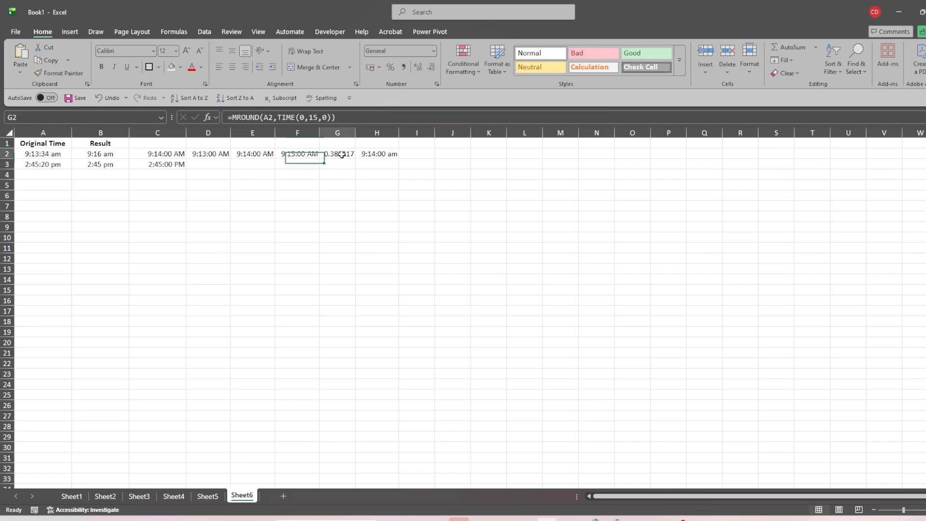
click(433, 51)
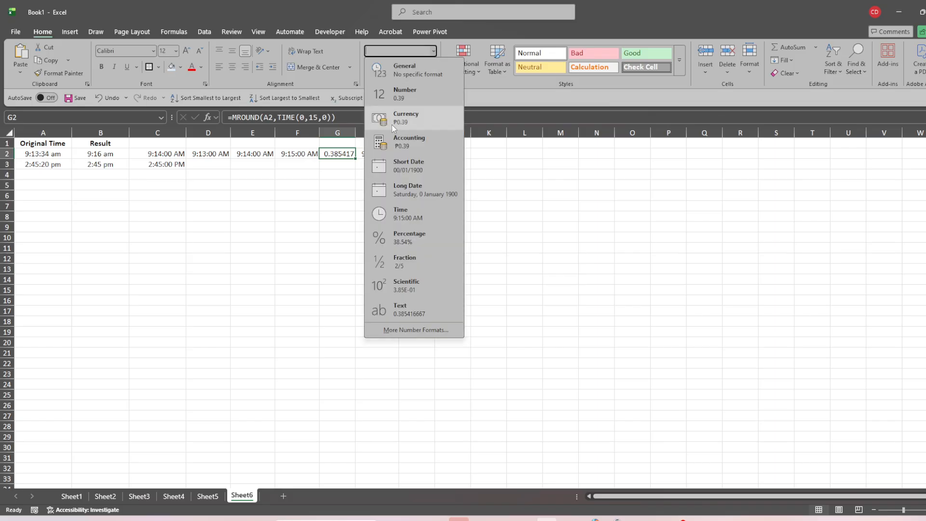
click(398, 216)
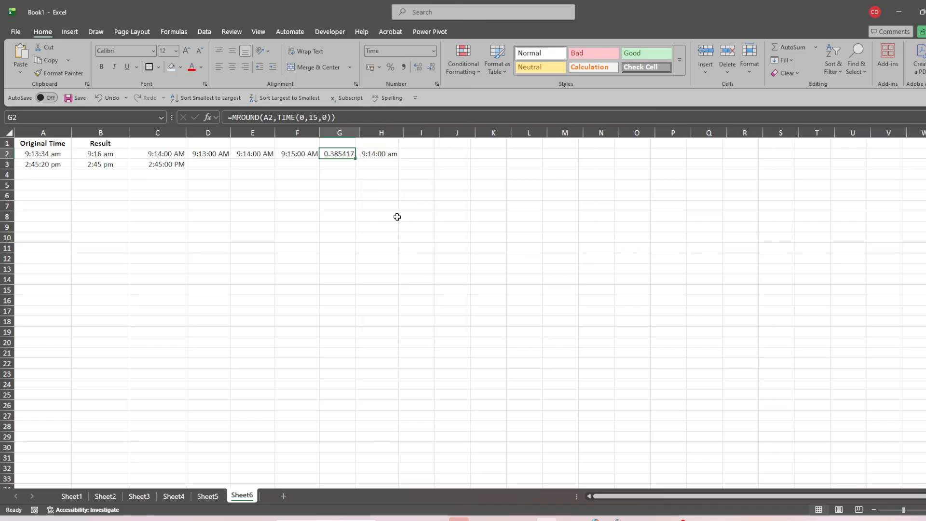
click(279, 174)
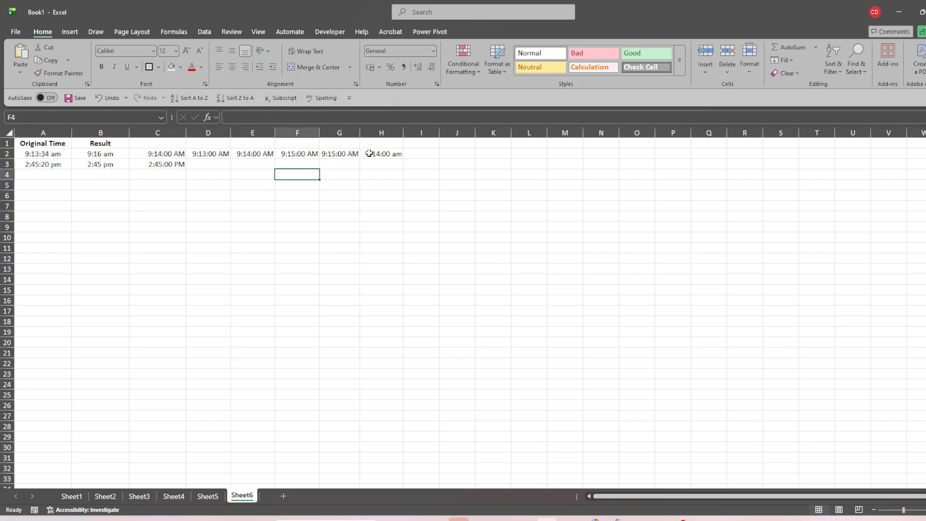
click(386, 153)
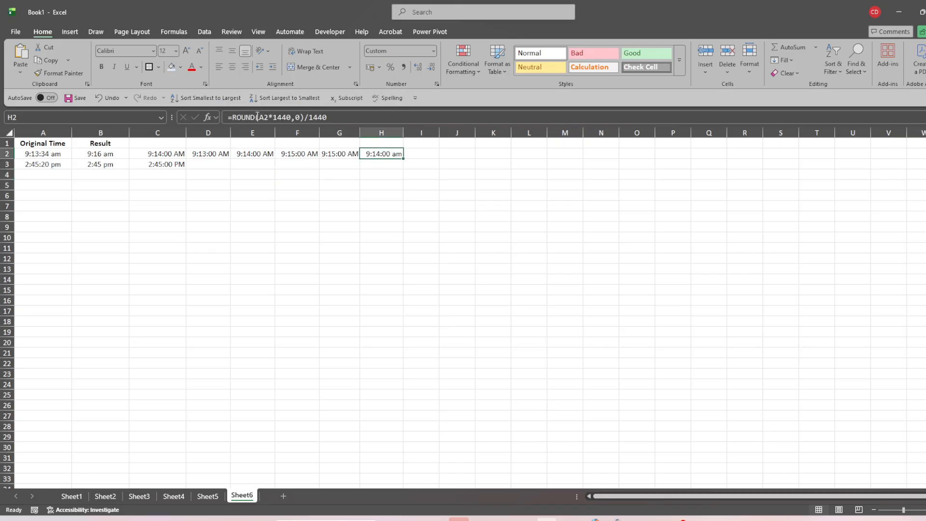
click(334, 119)
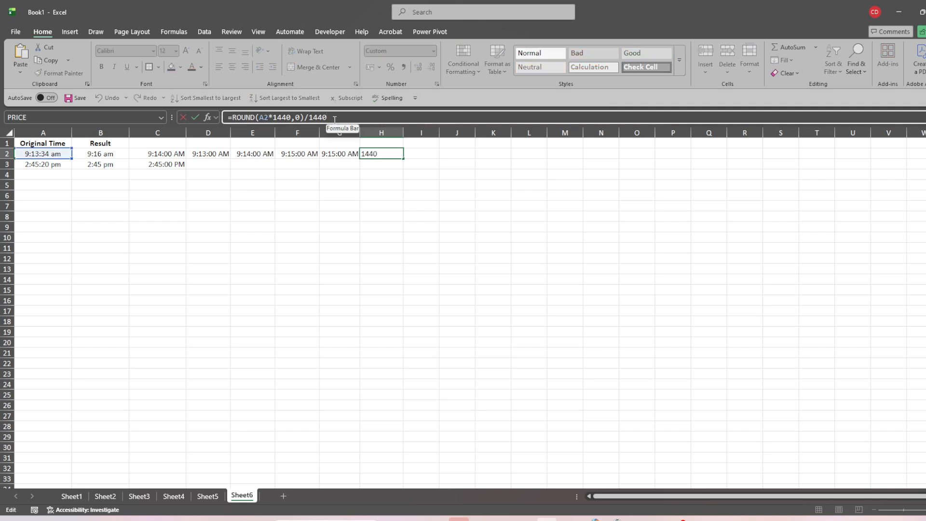